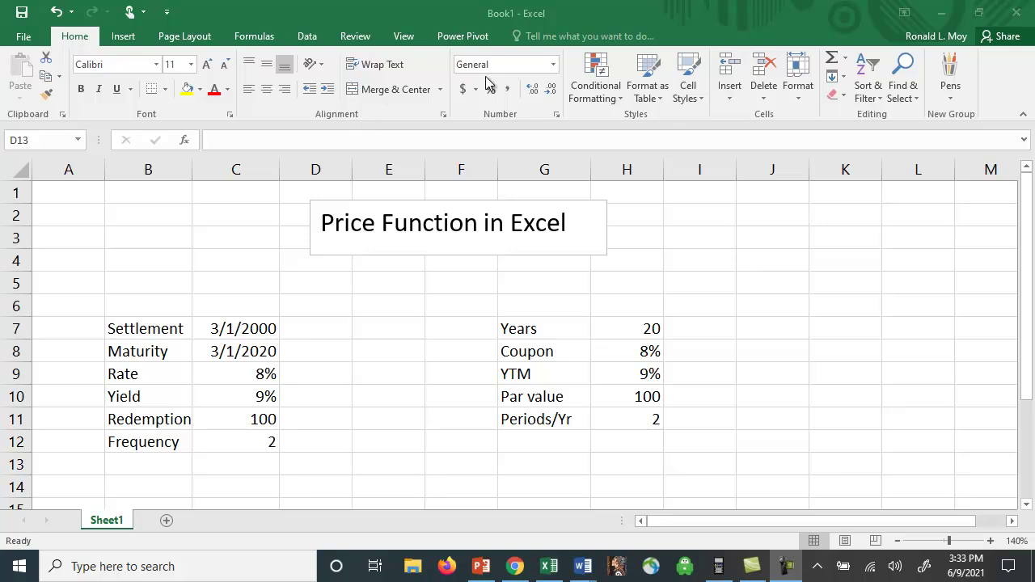
left_click(848, 65)
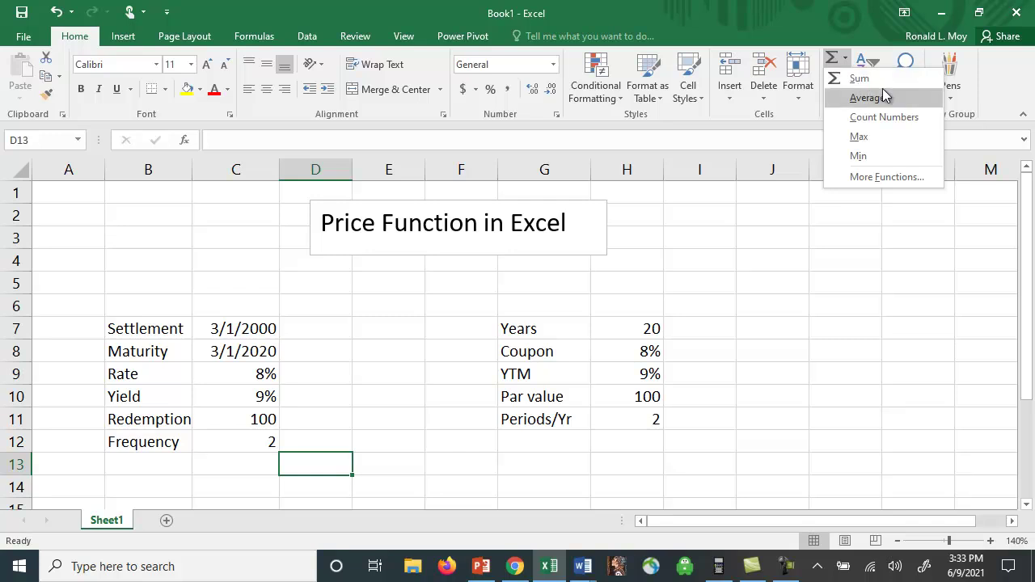
left_click(877, 178)
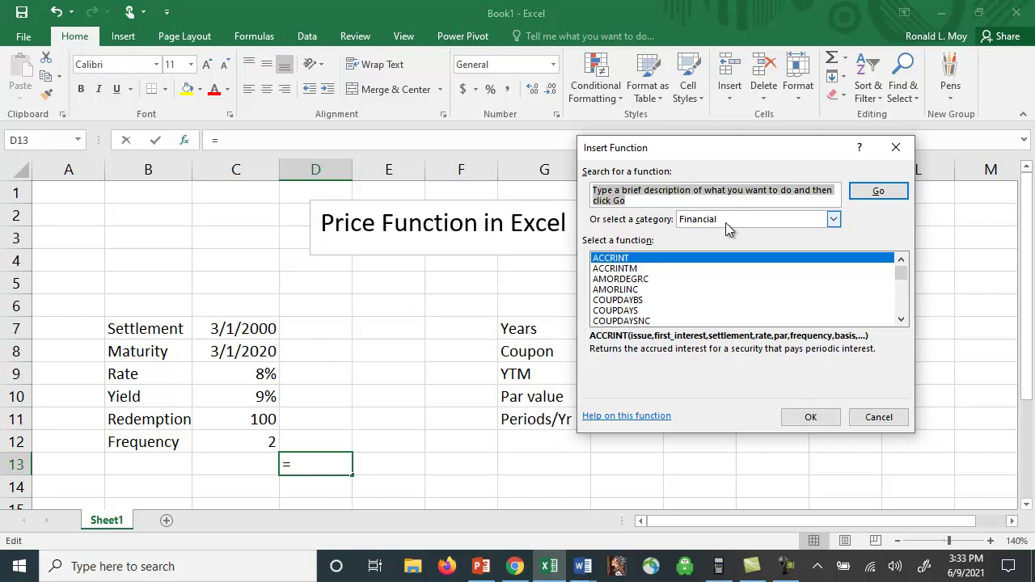
left_click(834, 223)
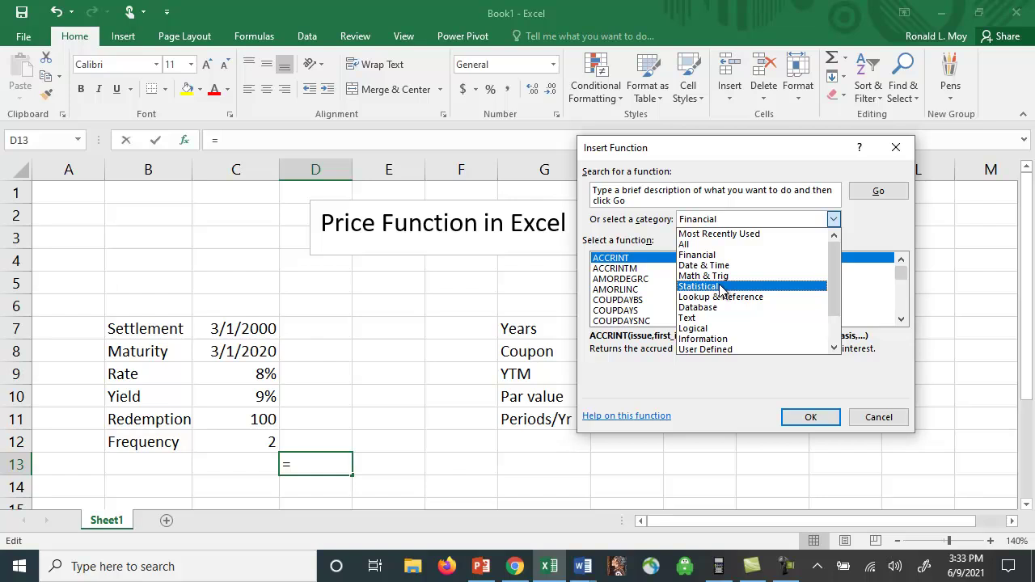
left_click(707, 257)
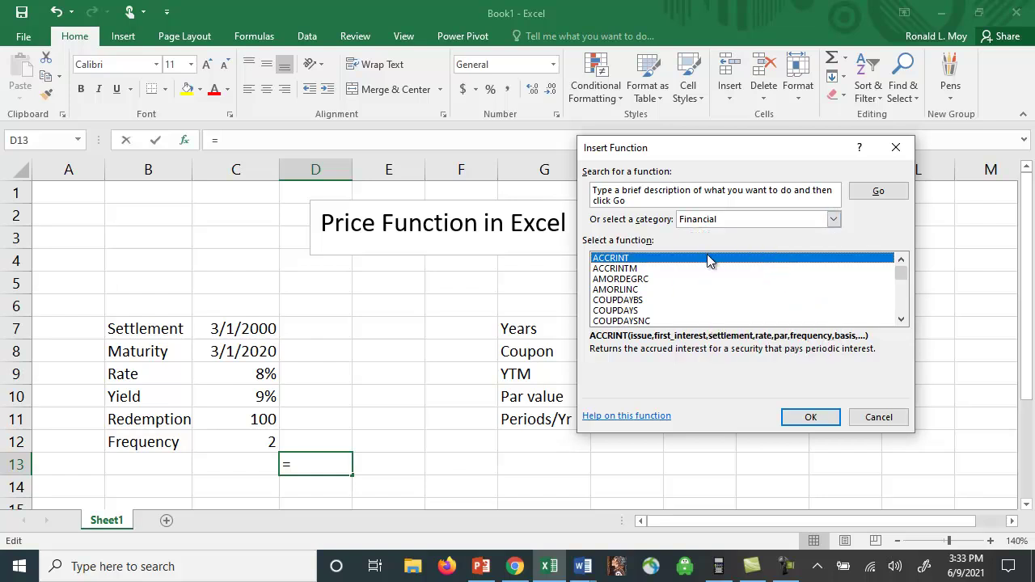
left_click_drag(901, 272, 901, 296)
left_click(615, 269)
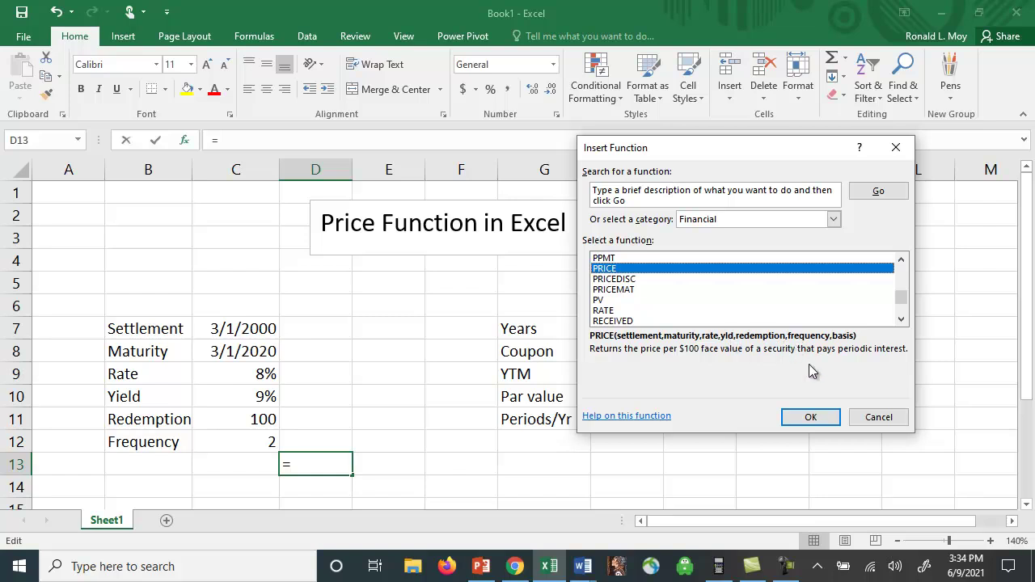
left_click(880, 416)
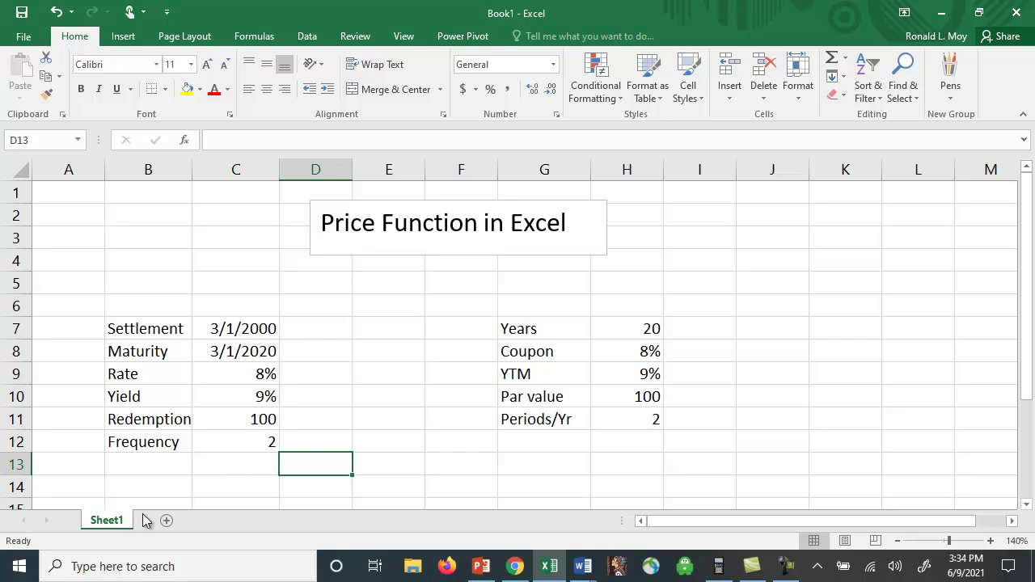
- Insert the financial function PRICE into cell C14 and open its arguments
left_click(243, 486)
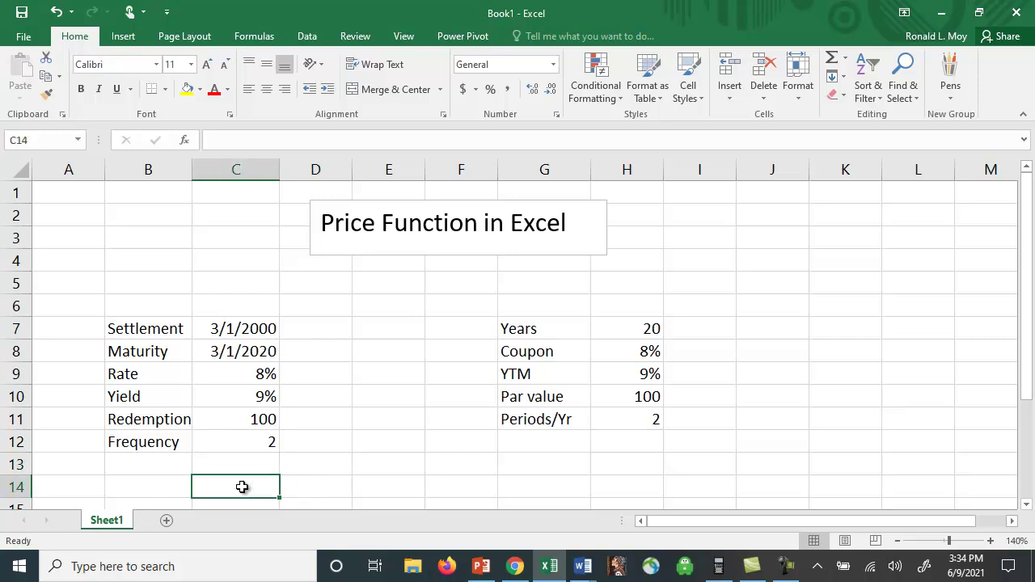
left_click(845, 57)
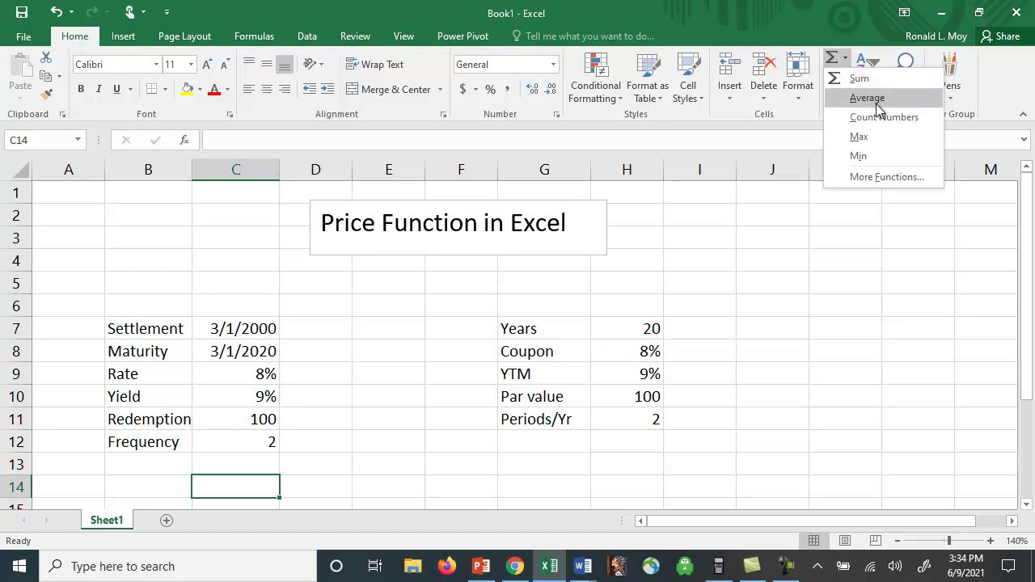
left_click(888, 179)
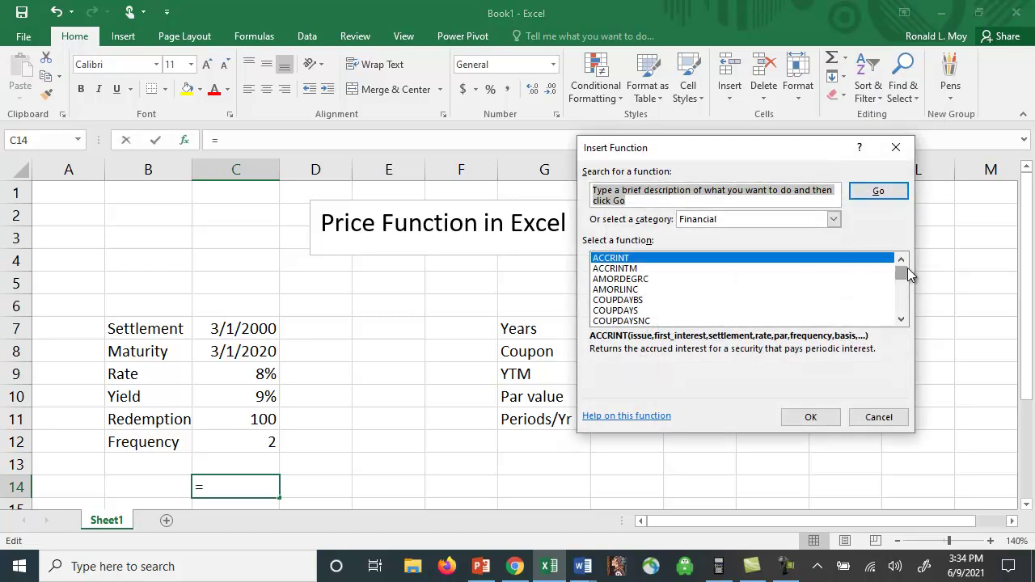
left_click_drag(908, 275, 908, 298)
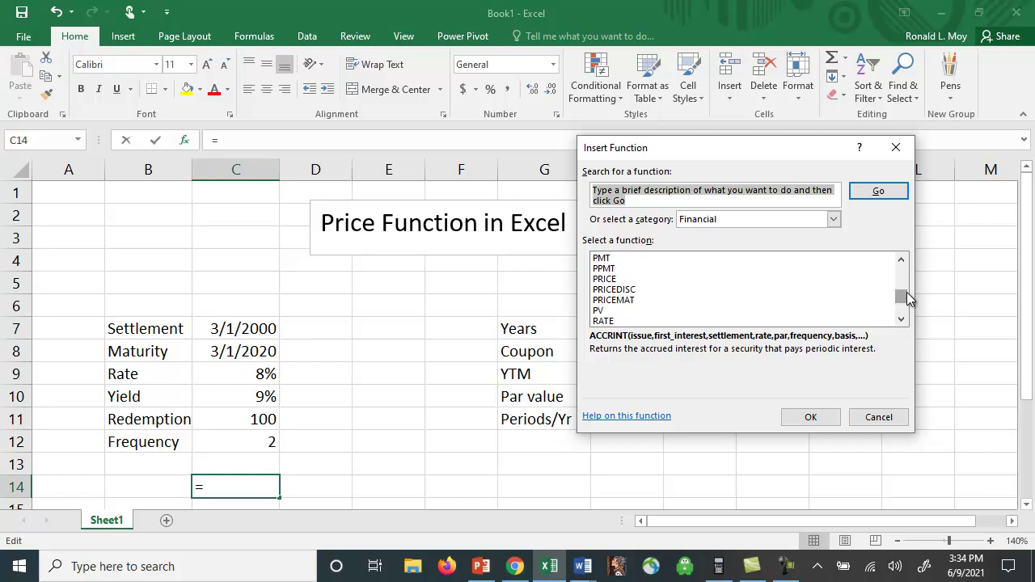
left_click(621, 279)
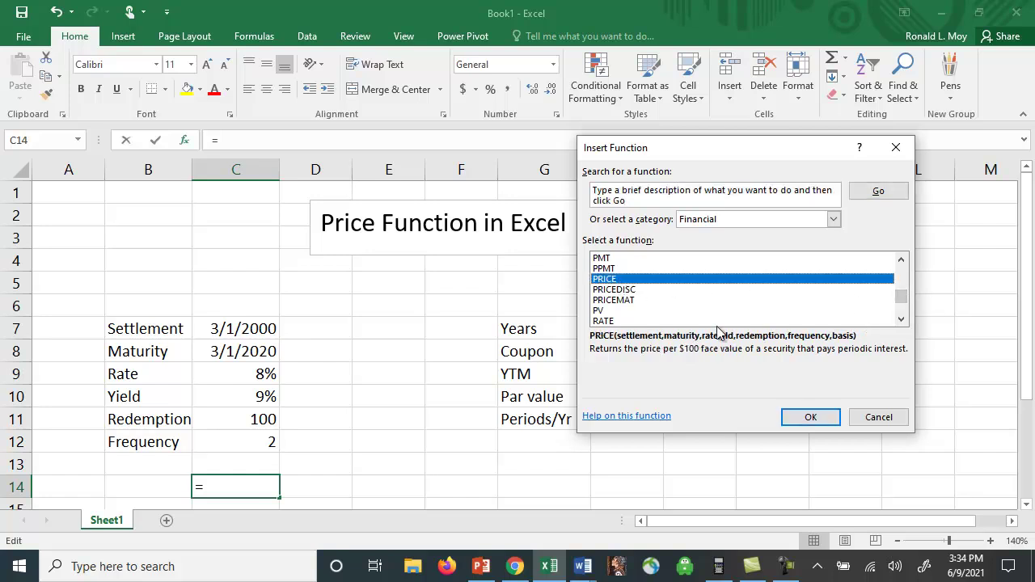
left_click(810, 418)
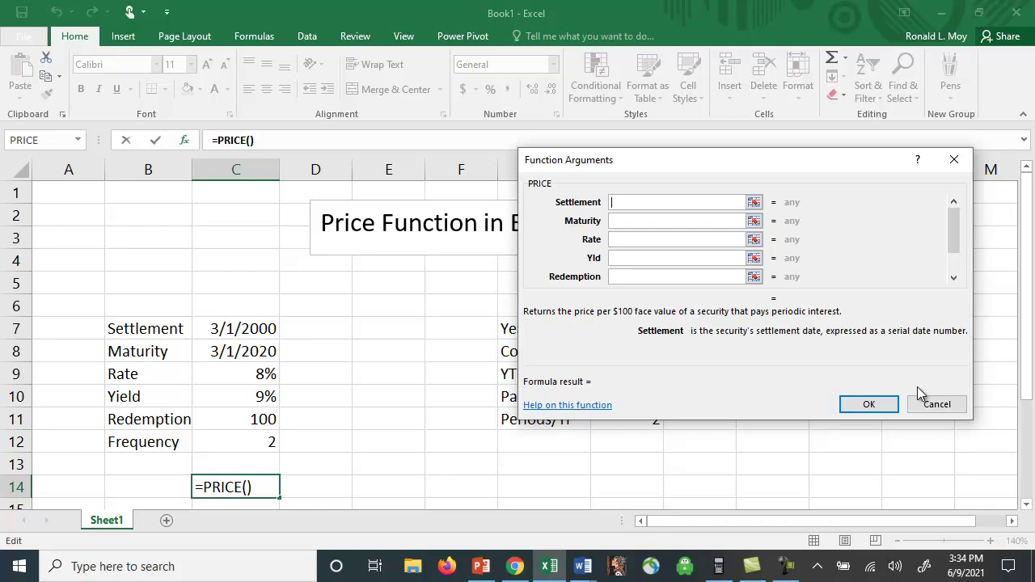
- Set the PRICE function's Settlement argument to C7 and its Maturity argument to C8
left_click_drag(732, 158, 713, 470)
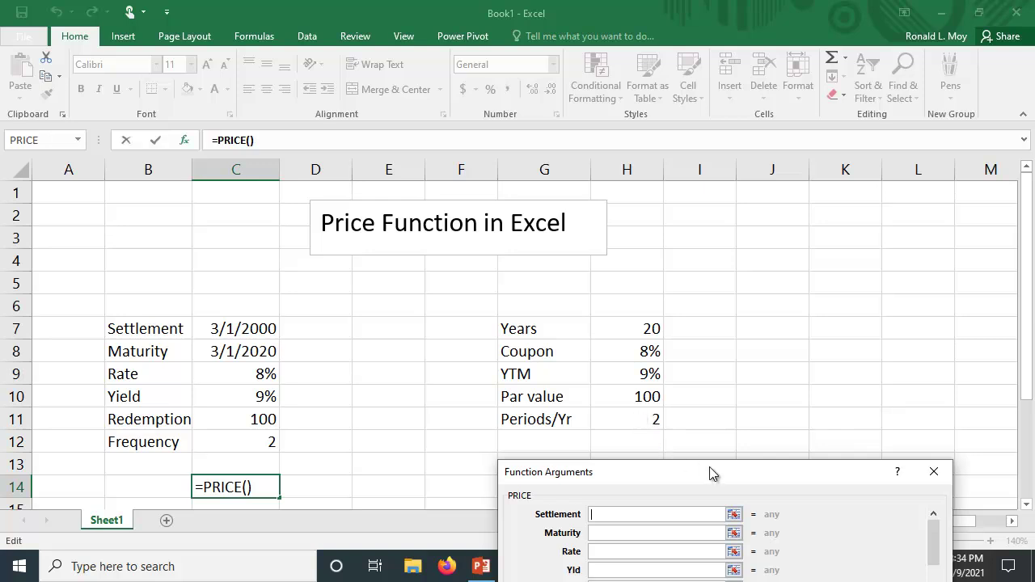
left_click_drag(711, 471, 752, 57)
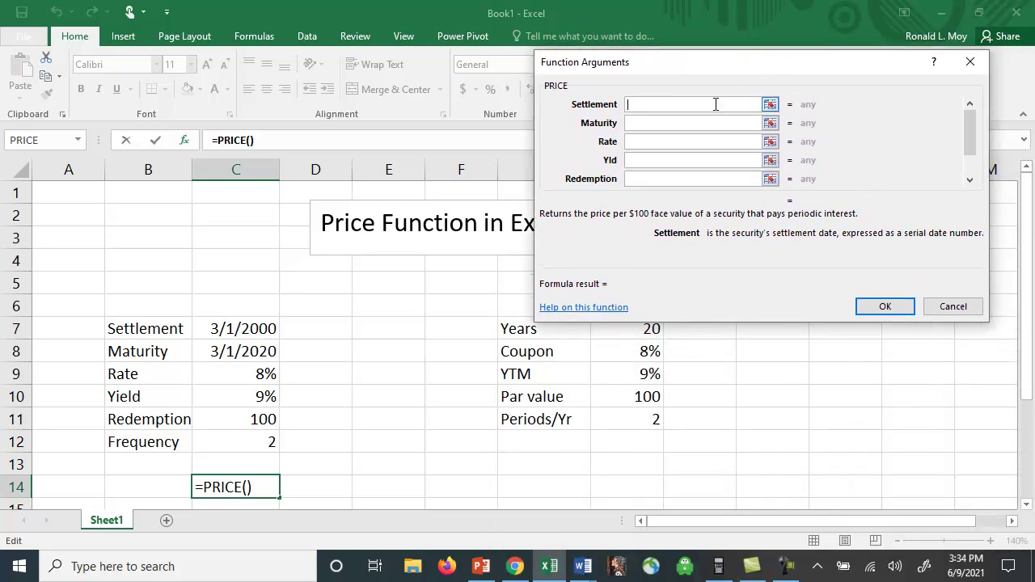
left_click(241, 330)
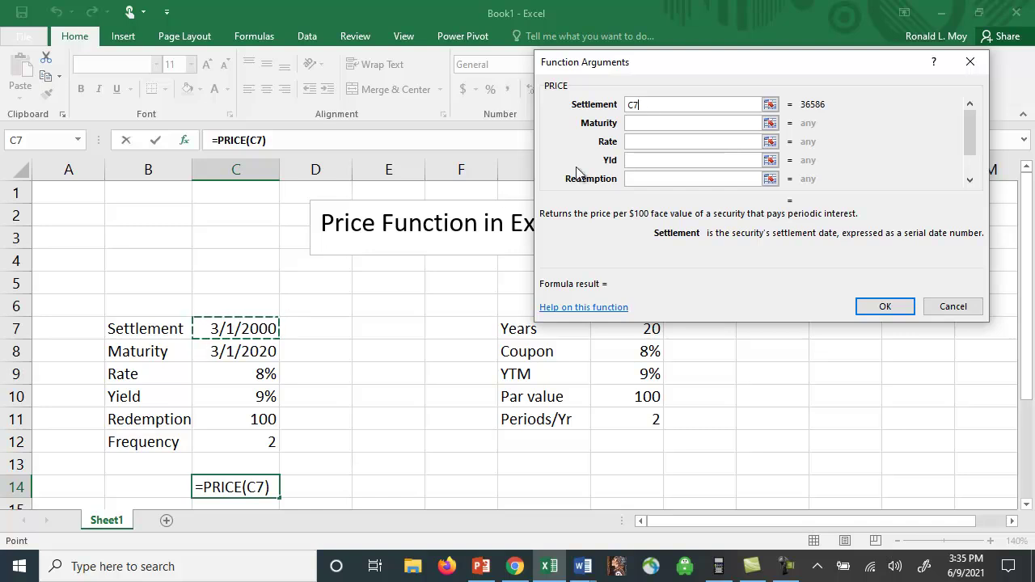
left_click(246, 354)
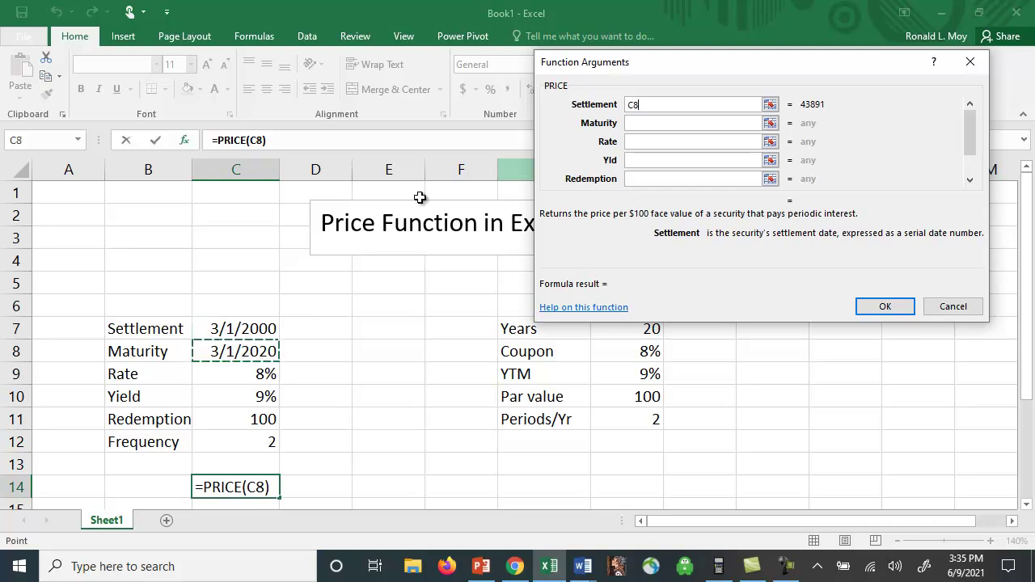
left_click(251, 325)
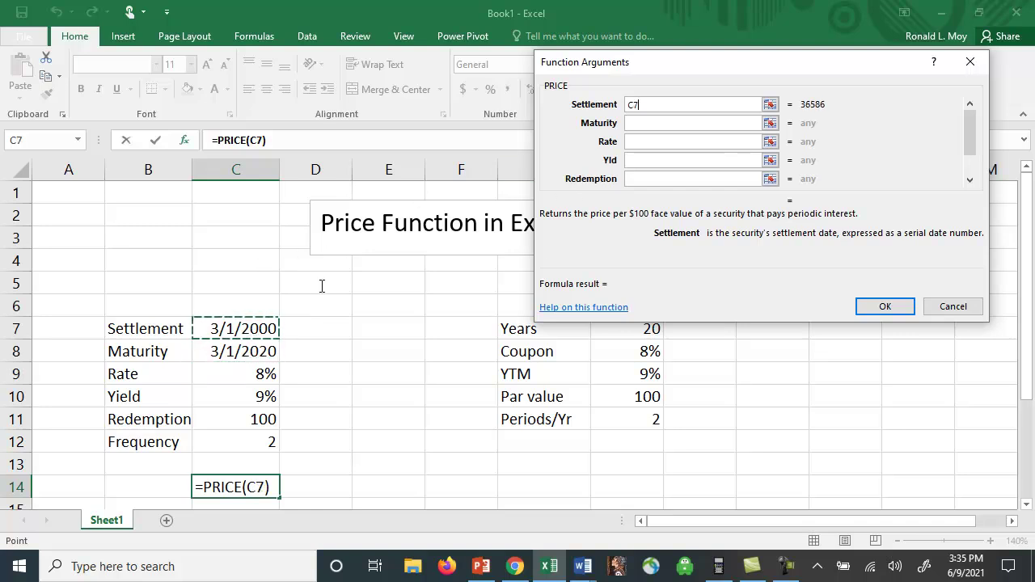
left_click(643, 122)
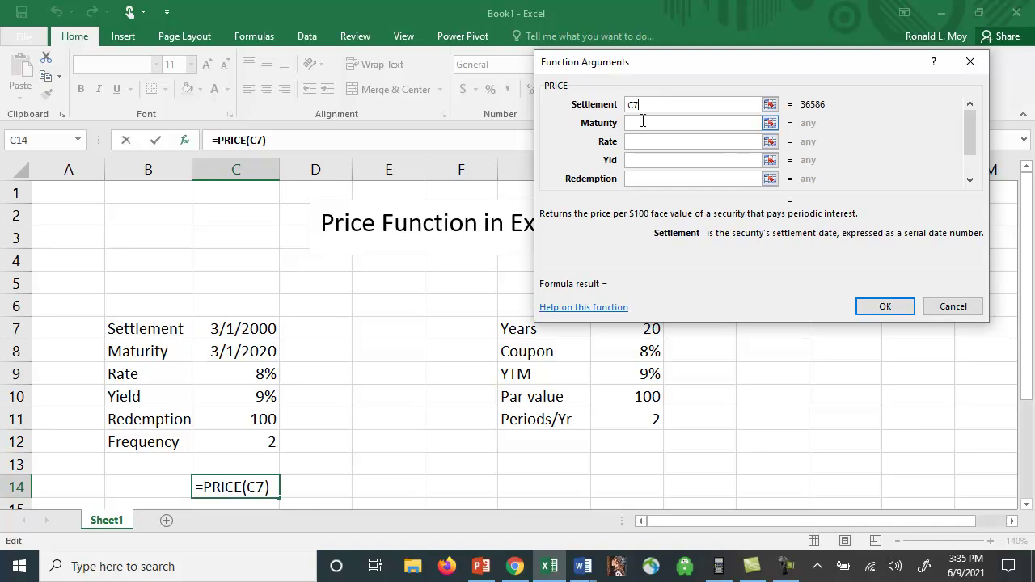
left_click(259, 350)
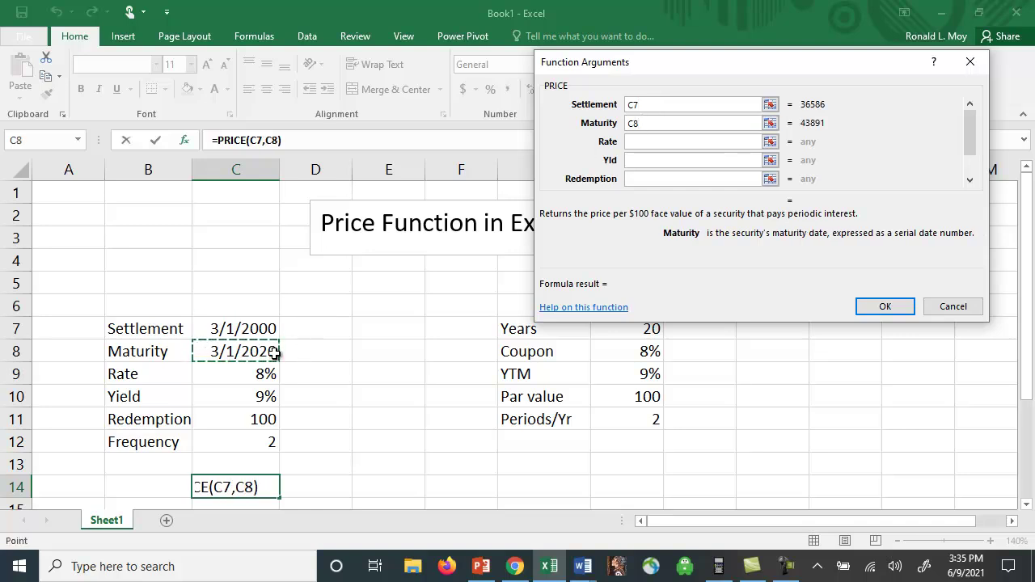
- Set the PRICE function's Rate argument to C9 and its Yld argument to C10
left_click(655, 143)
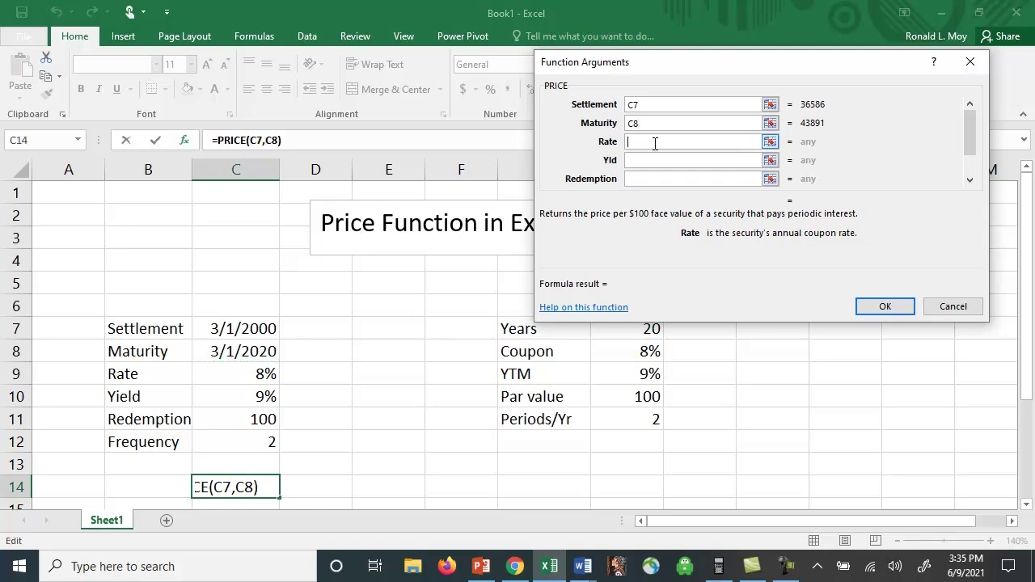
left_click(265, 373)
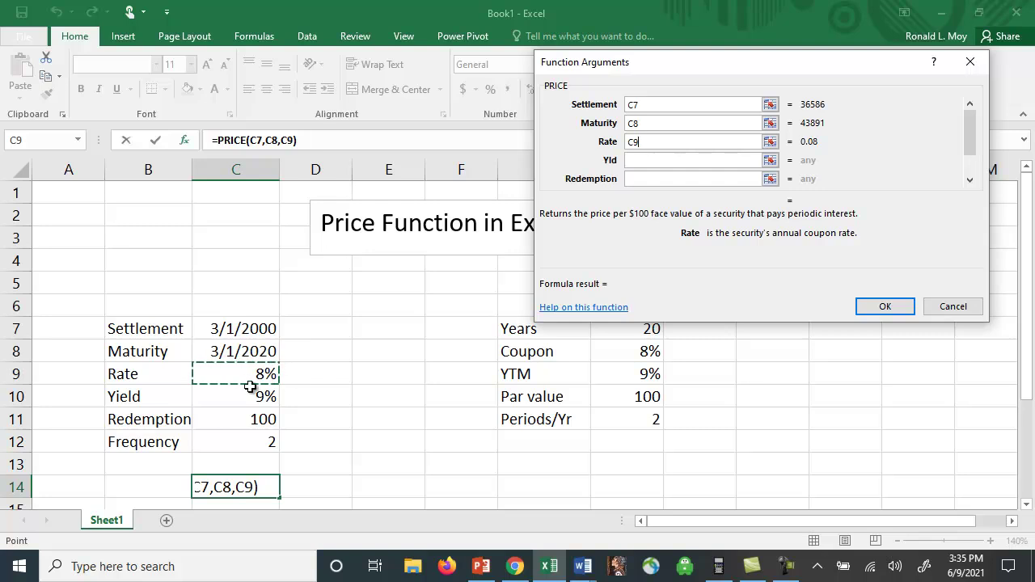
left_click(648, 159)
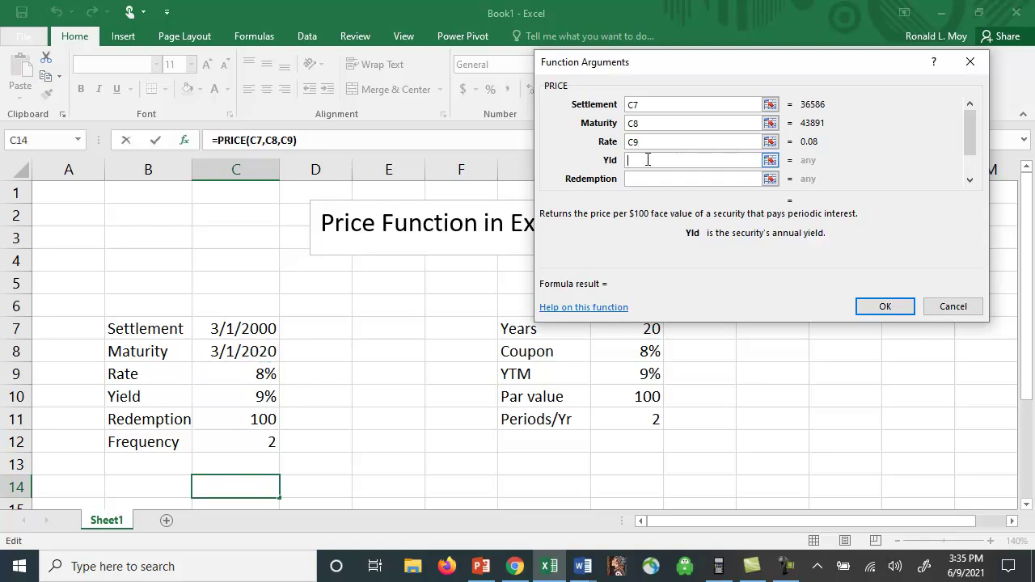
left_click(266, 397)
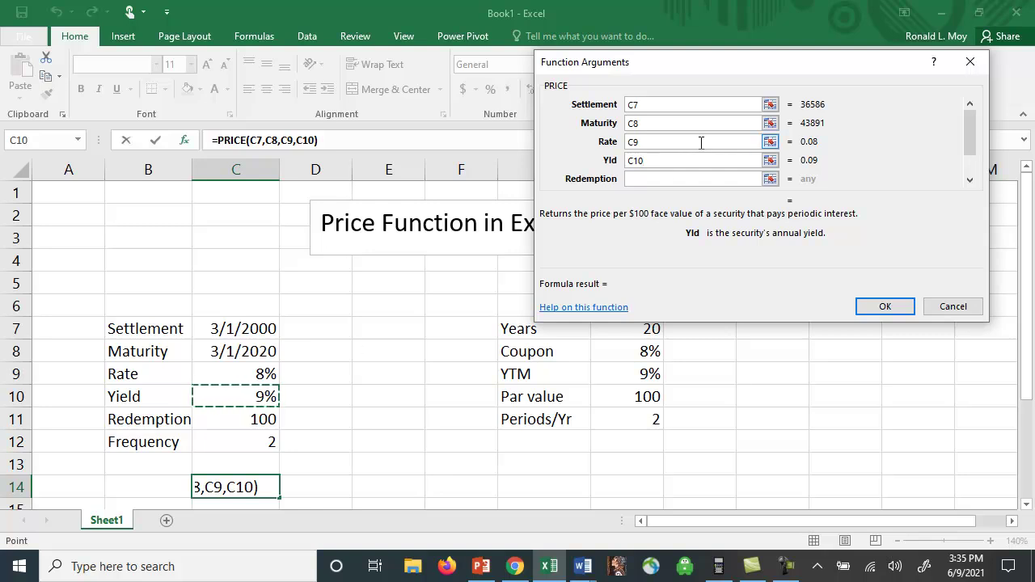
- Set the Redemption argument to C11 and Frequency to C12, and complete the PRICE formula
left_click(651, 178)
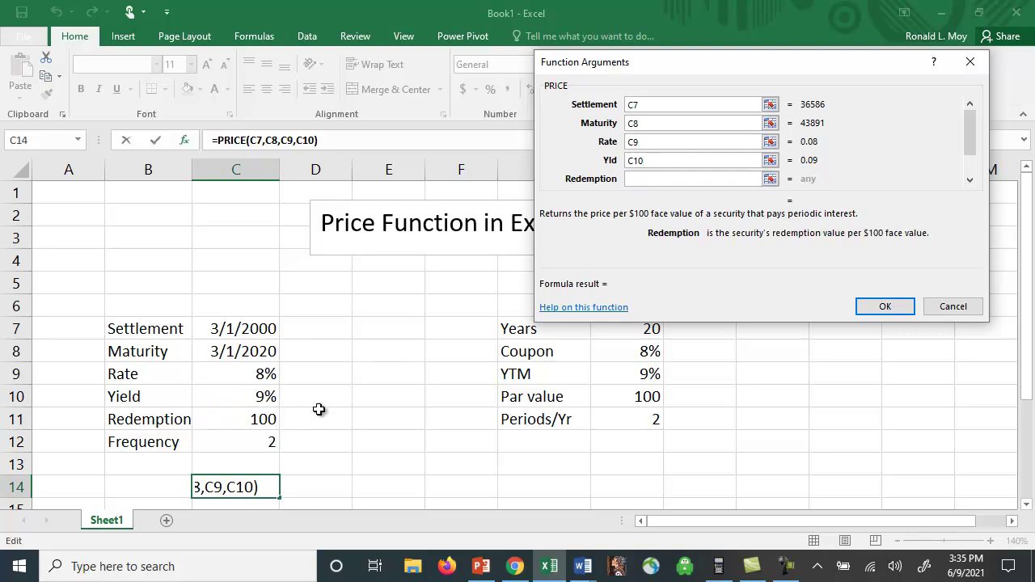
left_click(264, 421)
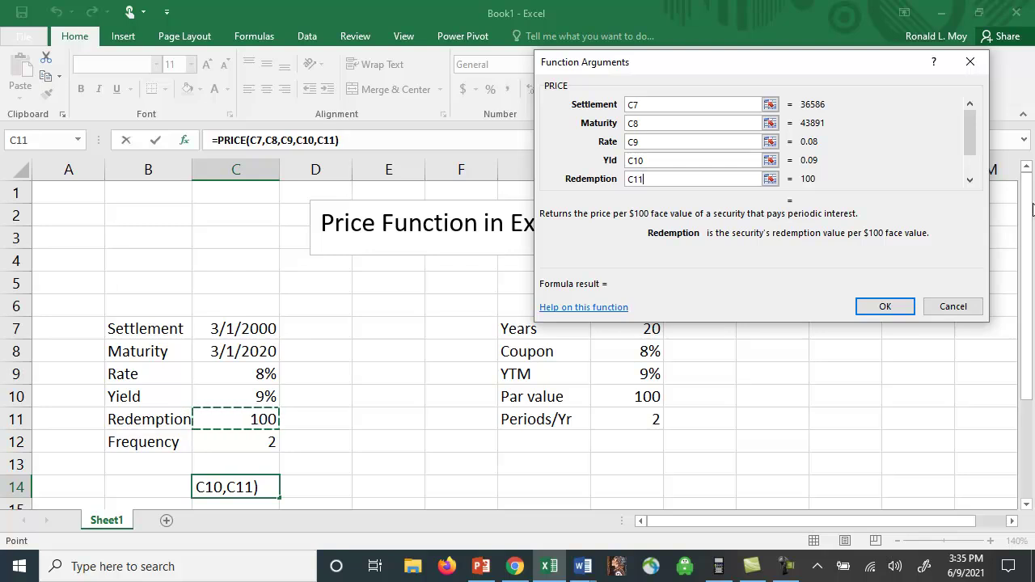
left_click(968, 180)
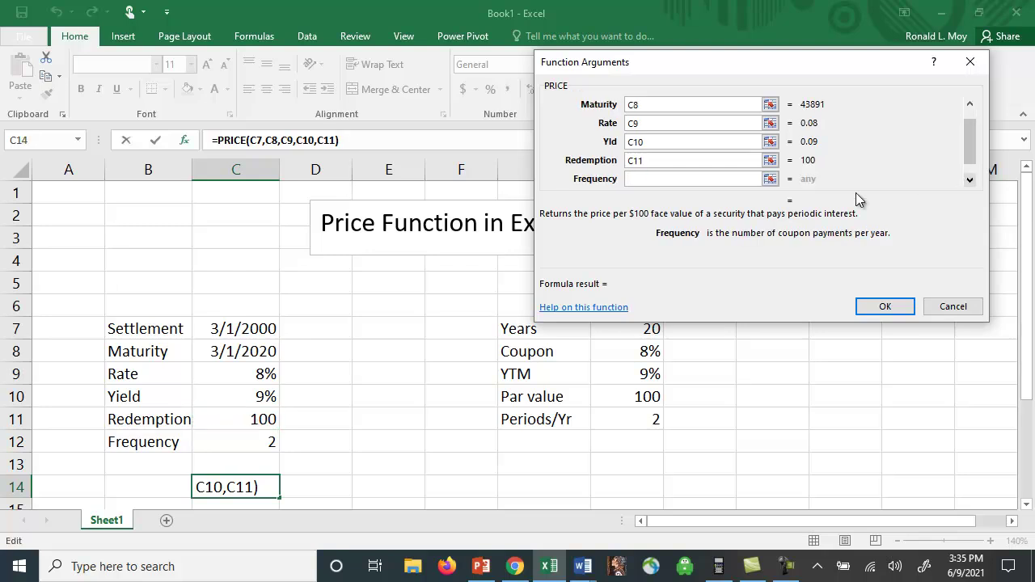
left_click(264, 441)
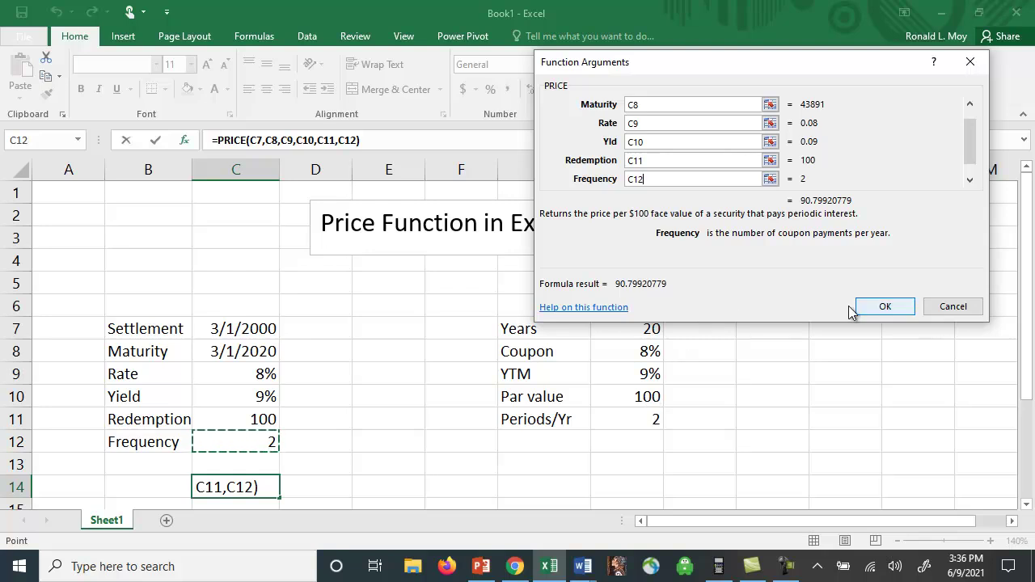
left_click(880, 310)
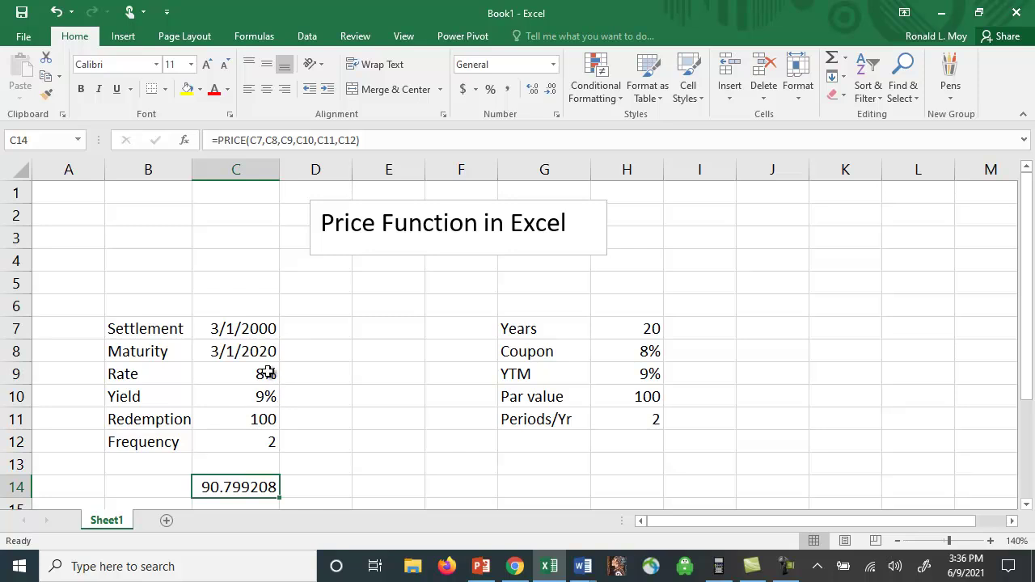
- Start a PV formula in cell H14 with the YTM divided by two, H9/2, as its rate argument
left_click(637, 486)
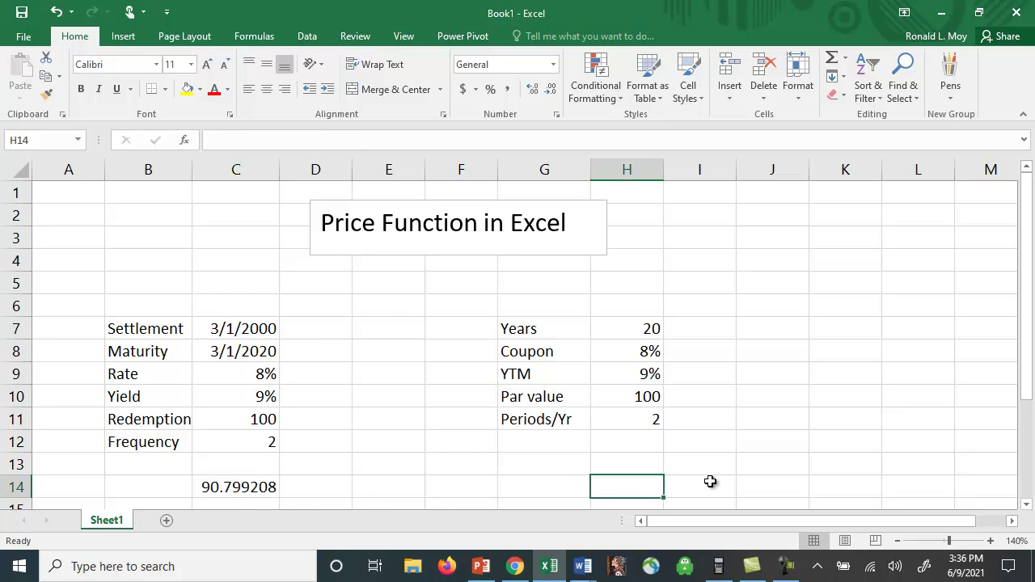
type("=")
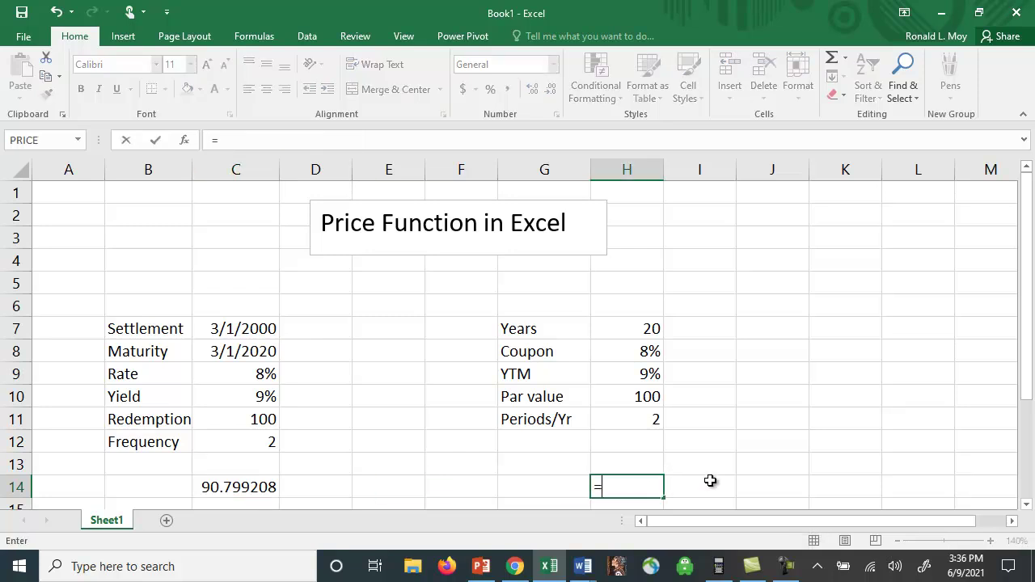
type("pv(")
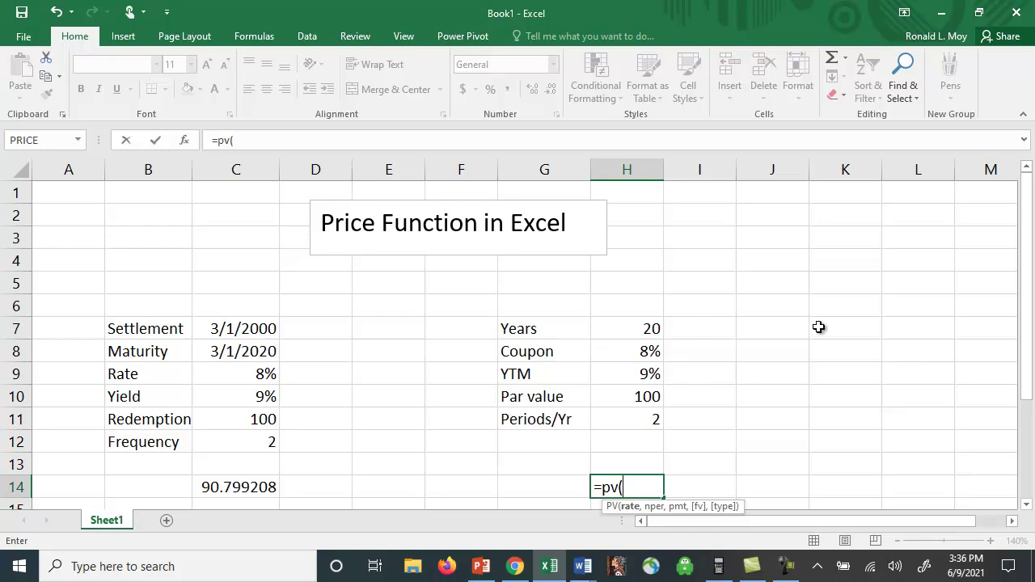
type("h8")
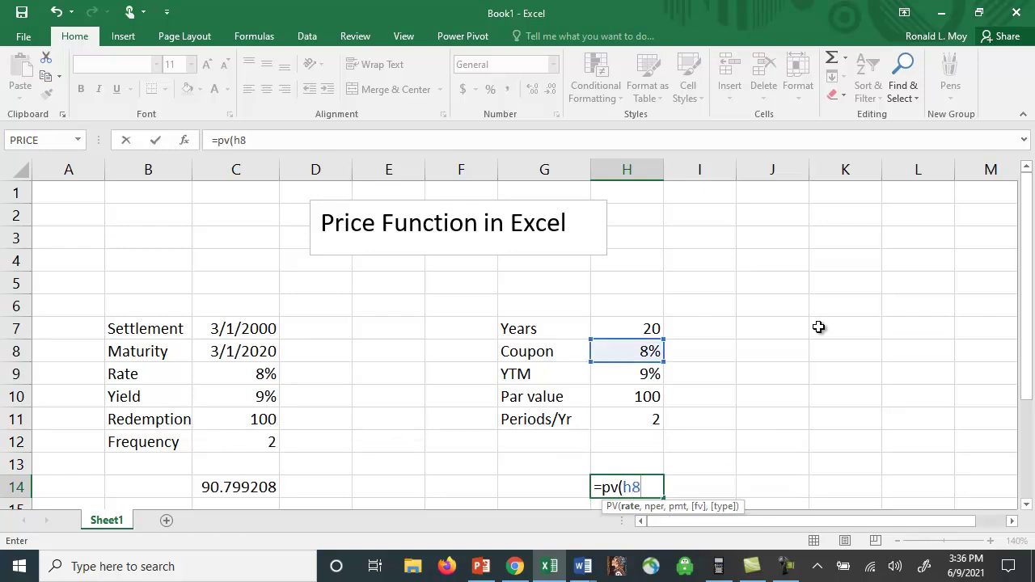
key("BackSpace")
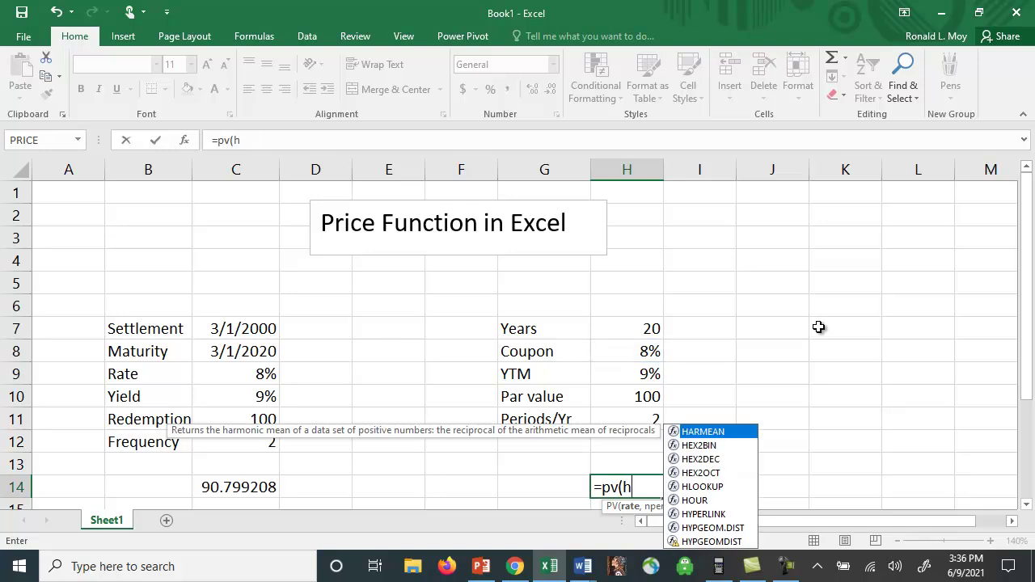
type("9")
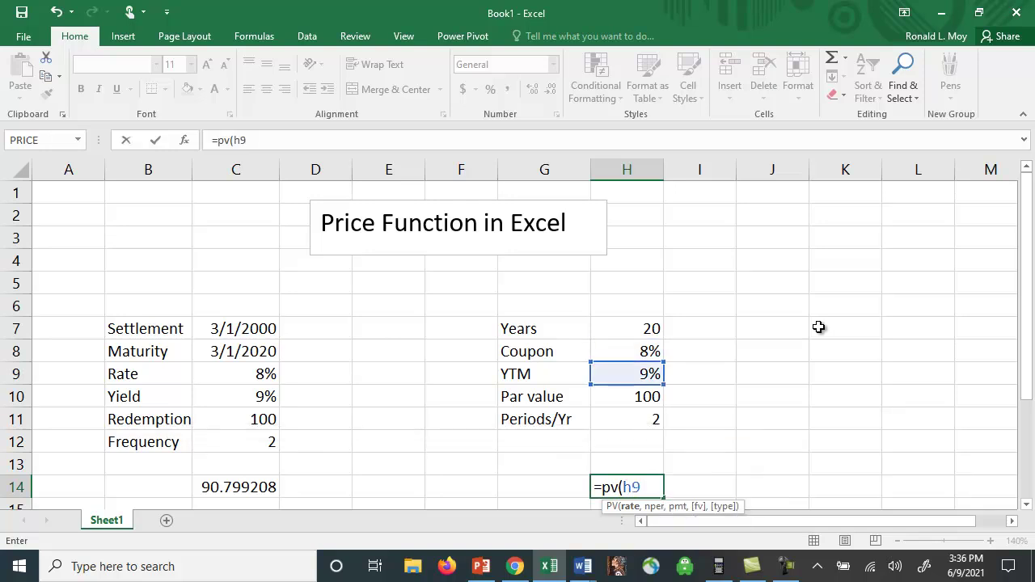
type("/2,")
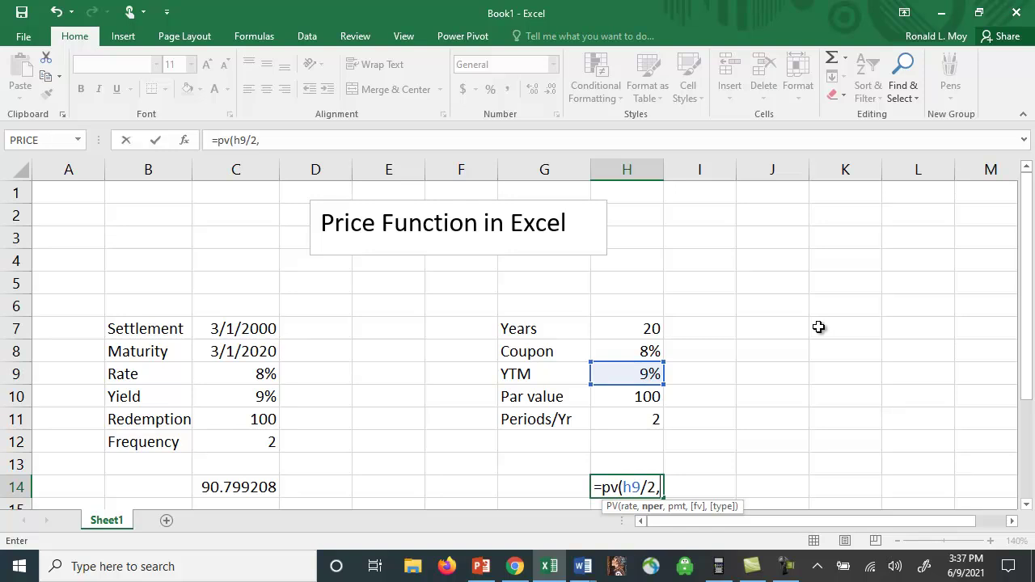
- Enter H7*2 as the PV formula's nper argument and H8*H10/2 as its pmt argument
type("h7")
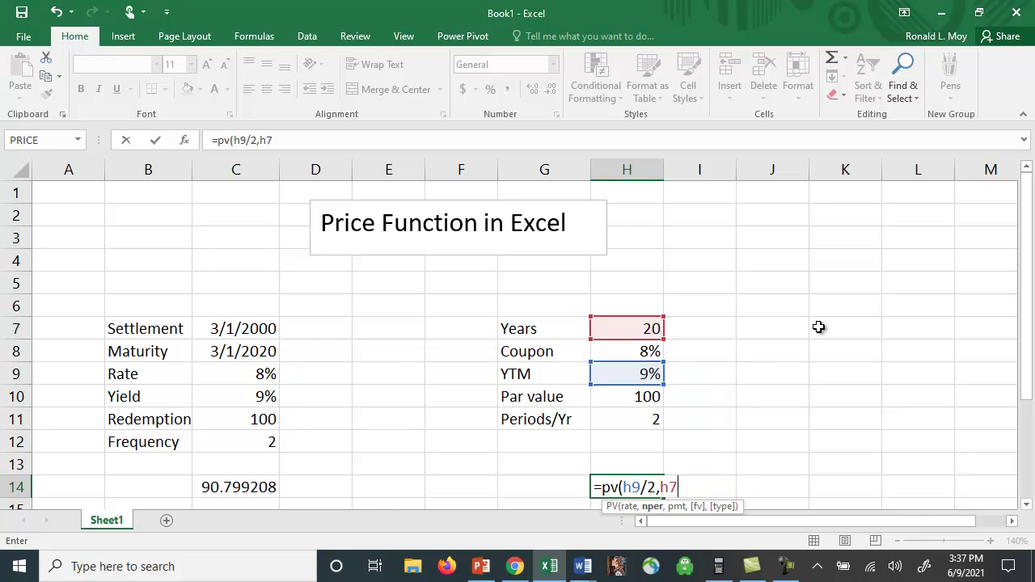
type("*2")
type(",")
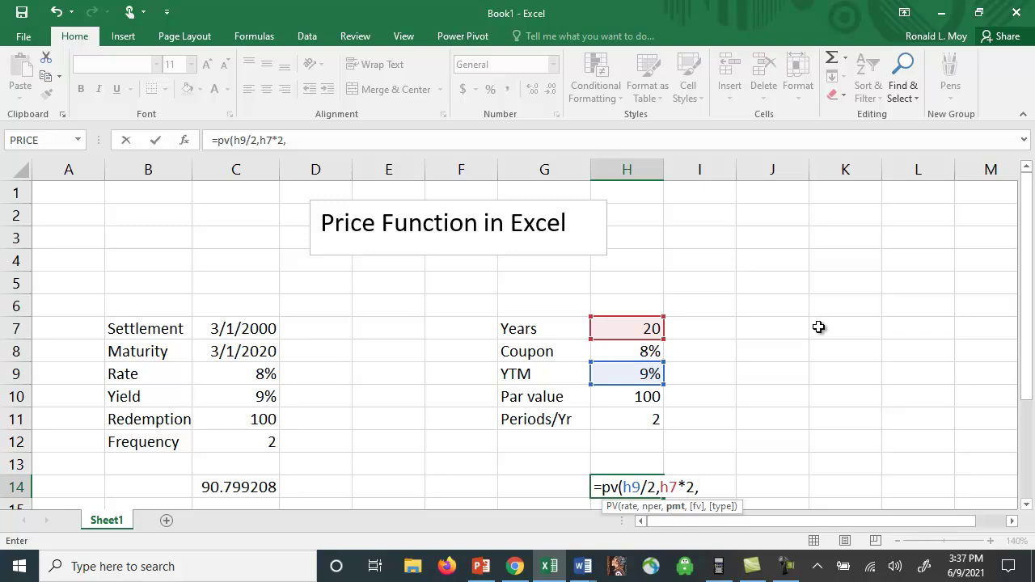
type("h8")
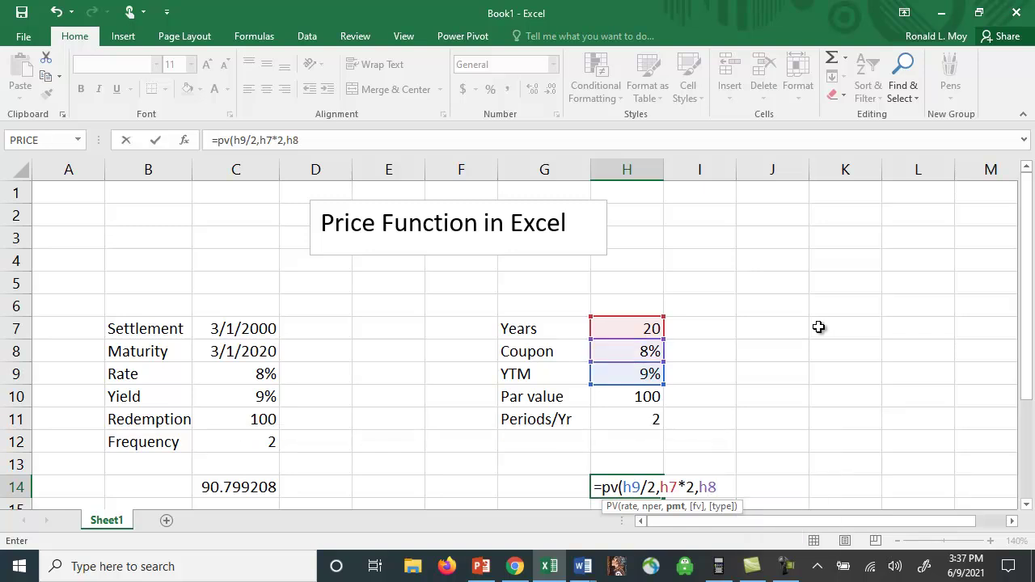
type("*h10")
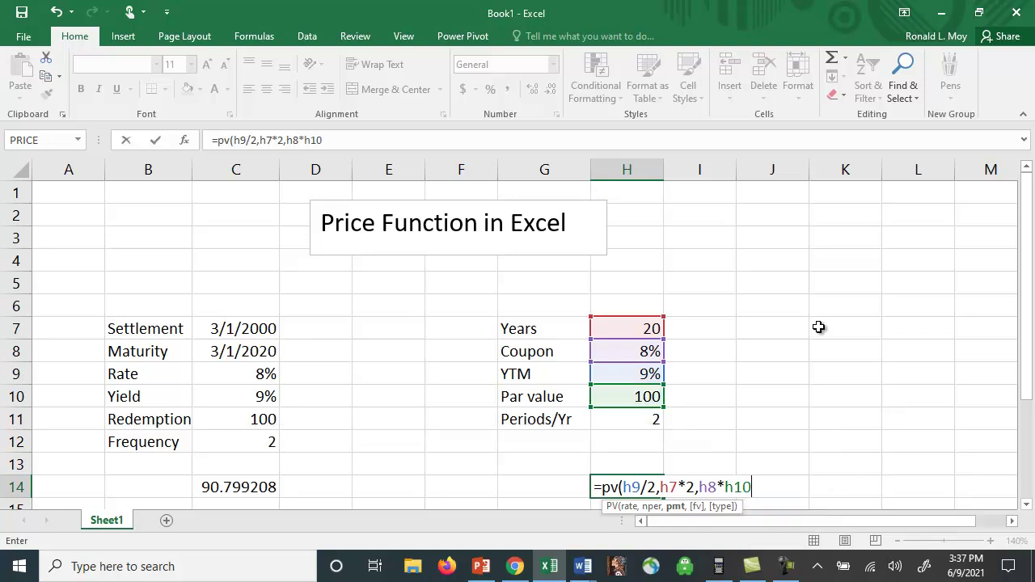
type("/2")
type(",")
- Enter the par value cell H10 as the fv argument and complete the PV formula
type("h")
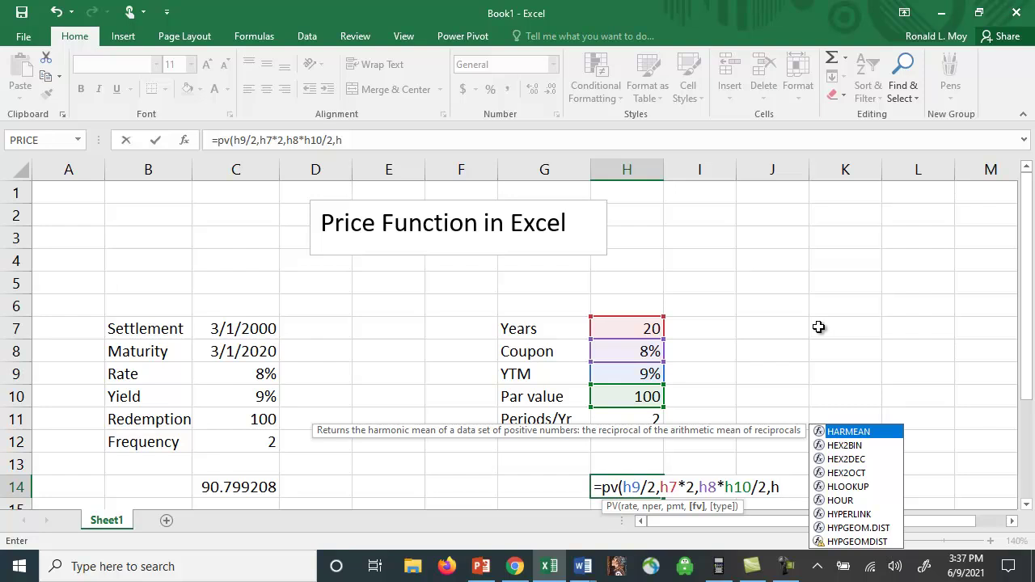
type("10)")
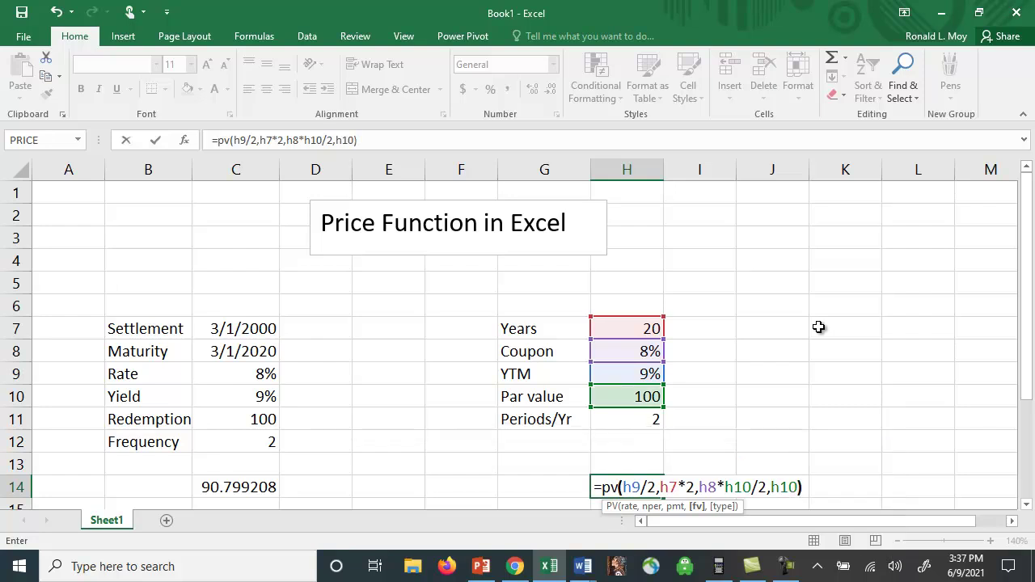
key("Return")
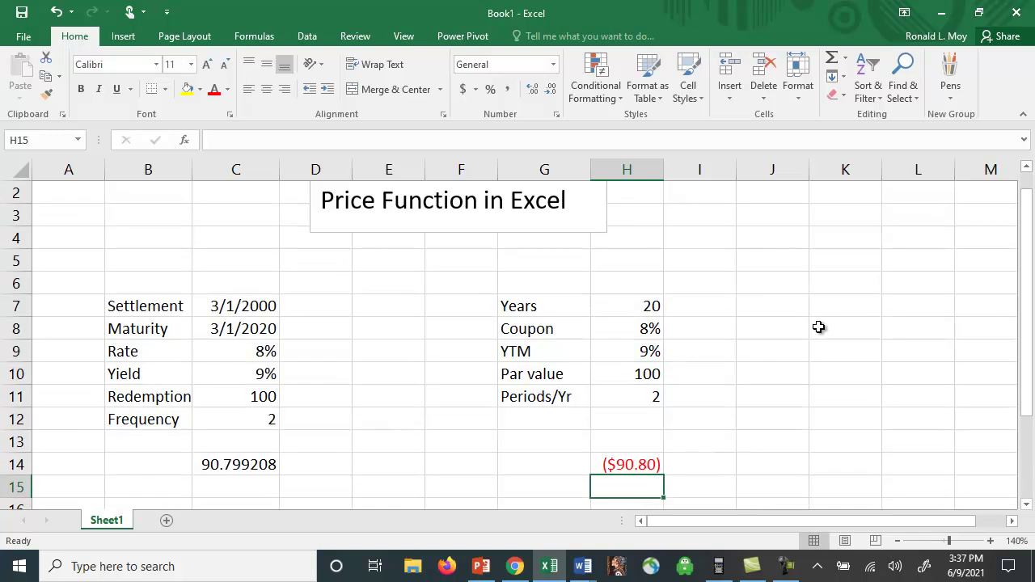
- Increase the displayed precision of the PV result in H14 to six decimal places
left_click(651, 465)
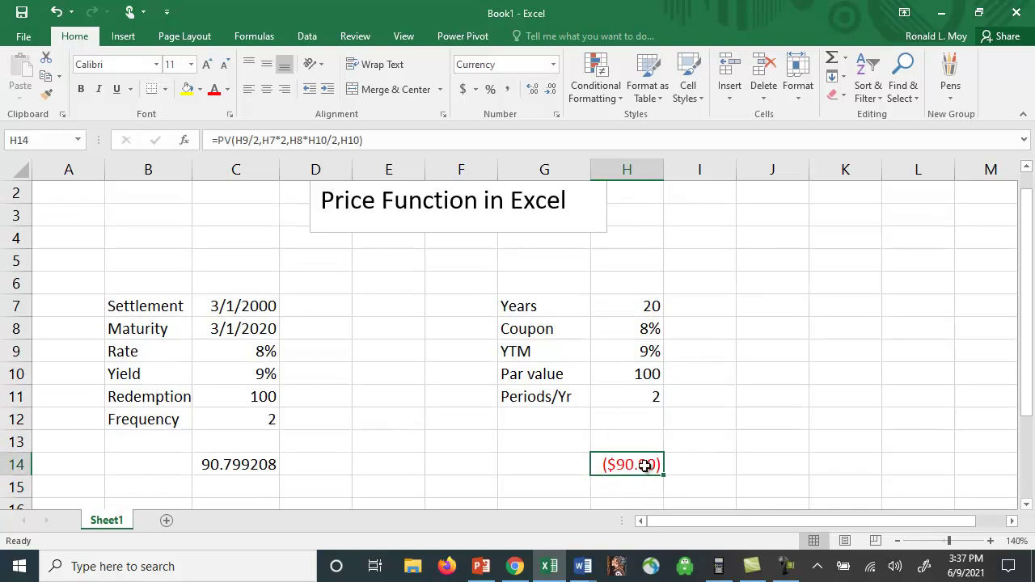
left_click(534, 91)
left_click(534, 92)
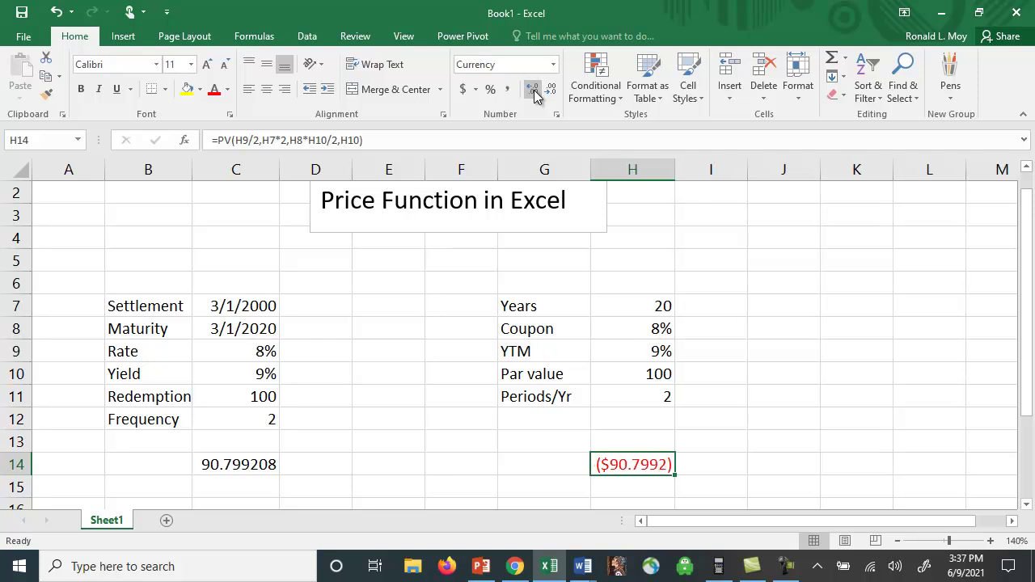
left_click(534, 92)
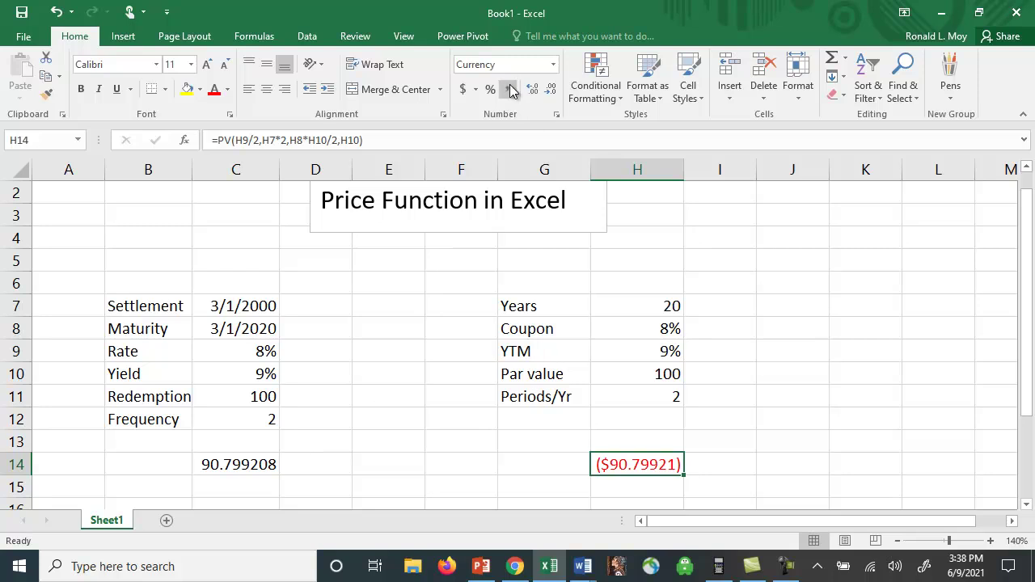
left_click(534, 89)
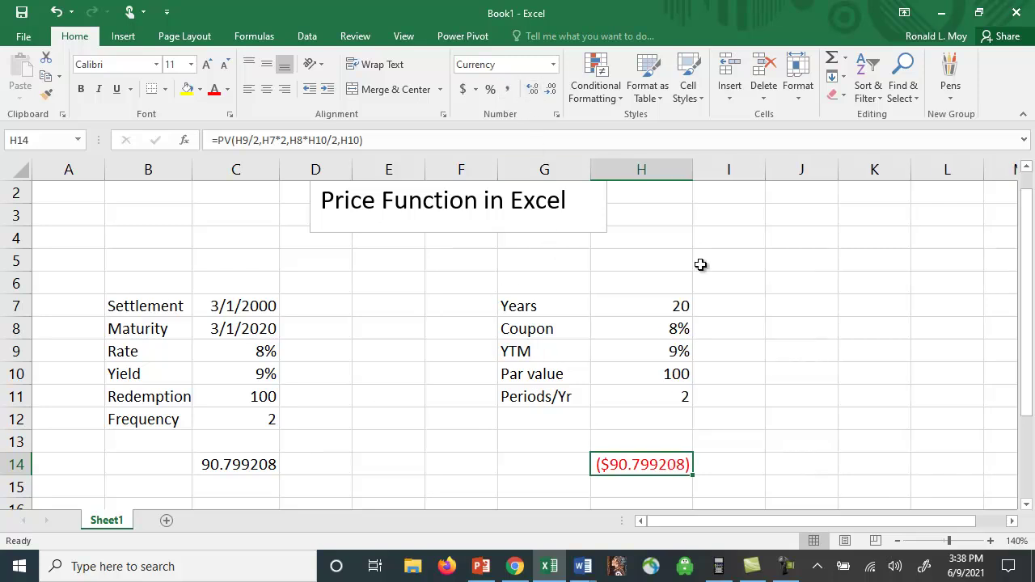